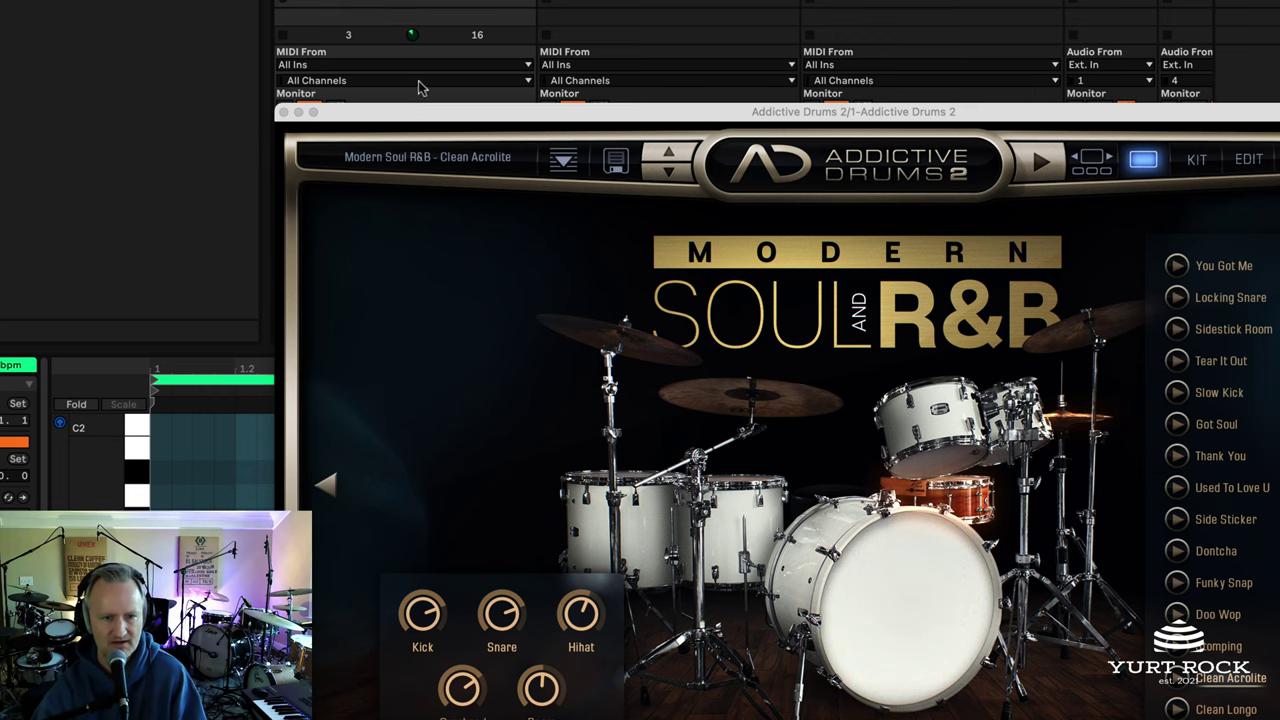
{"action": "mouse_move", "coordinate": [421, 117]}
{"action": "left_mouse_down"}
{"action": "mouse_move", "coordinate": [489, 96]}
{"action": "mouse_move", "coordinate": [289, 0]}
{"action": "left_mouse_up"}
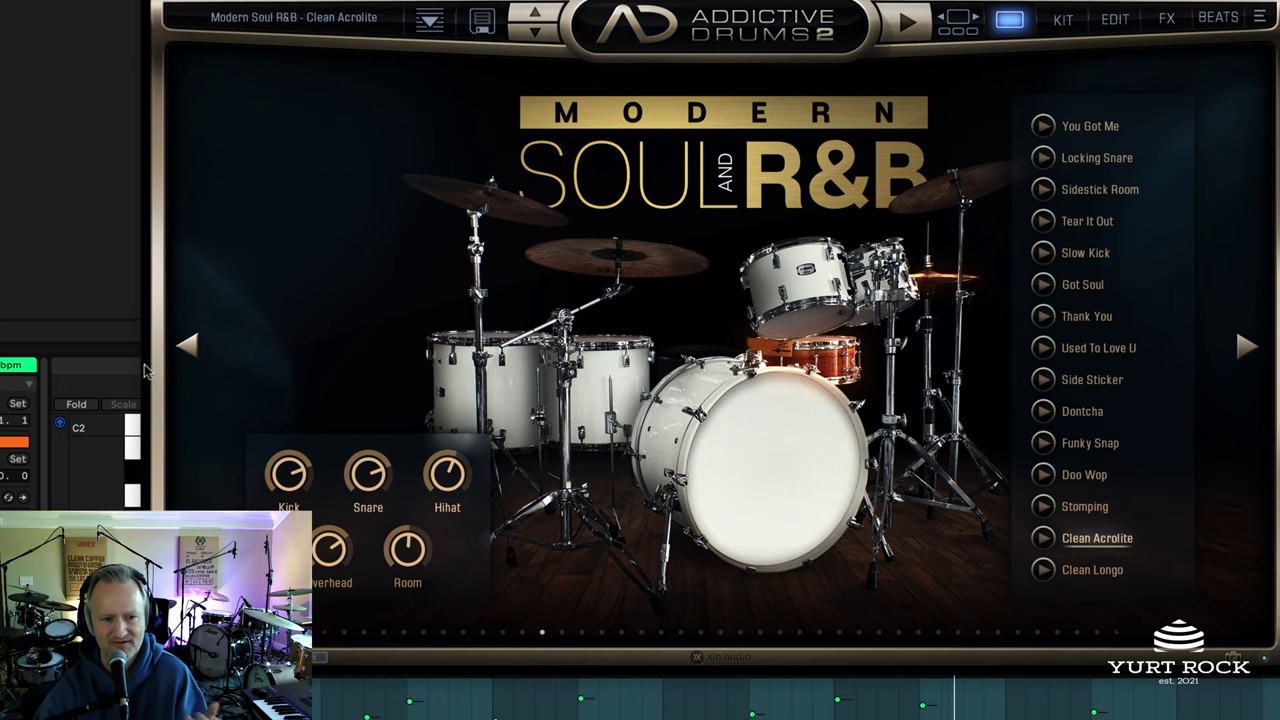
{"action": "left_click", "coordinate": [185, 344]}
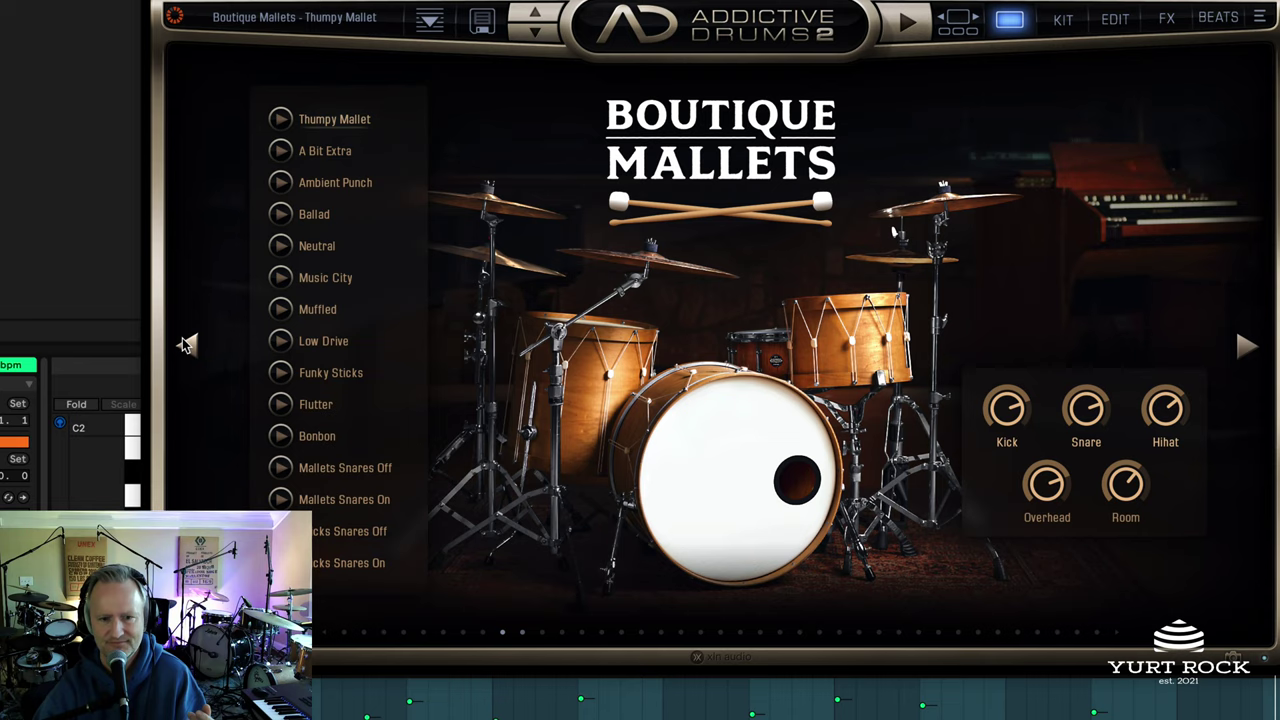
{"action": "left_click", "coordinate": [185, 344]}
{"action": "left_click", "coordinate": [186, 344]}
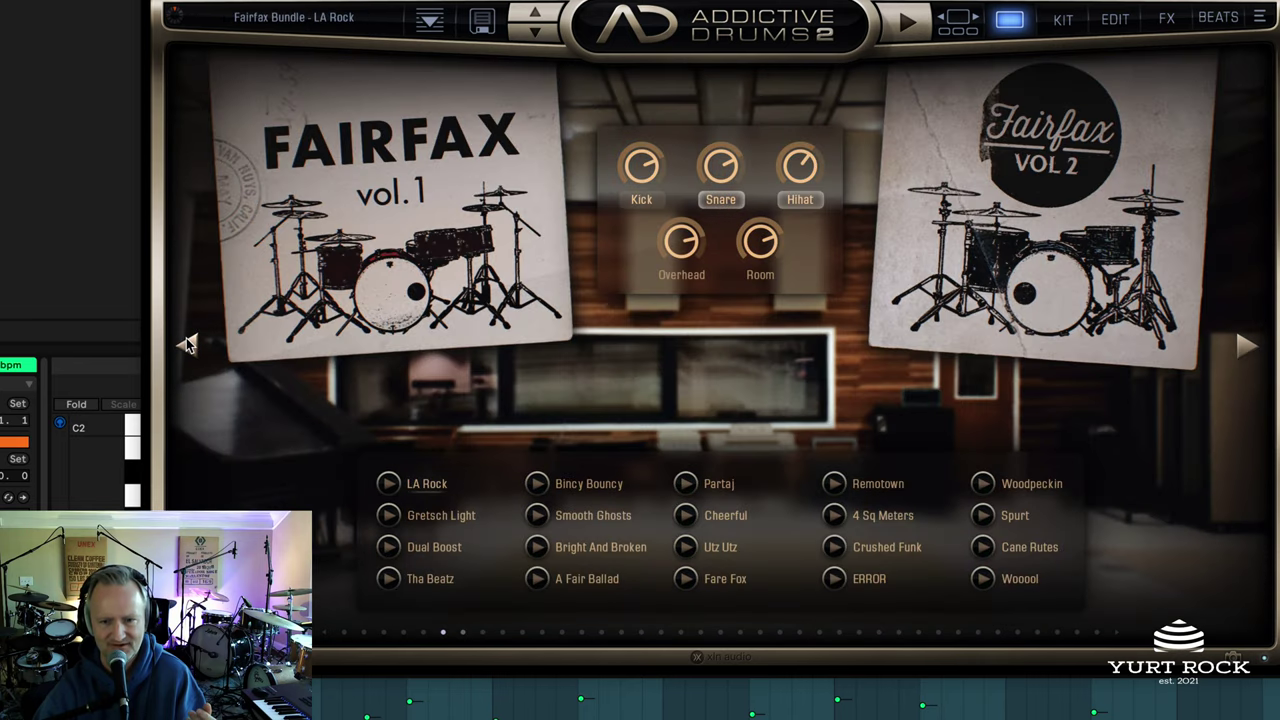
{"action": "left_click", "coordinate": [186, 344]}
{"action": "left_click", "coordinate": [186, 344]}
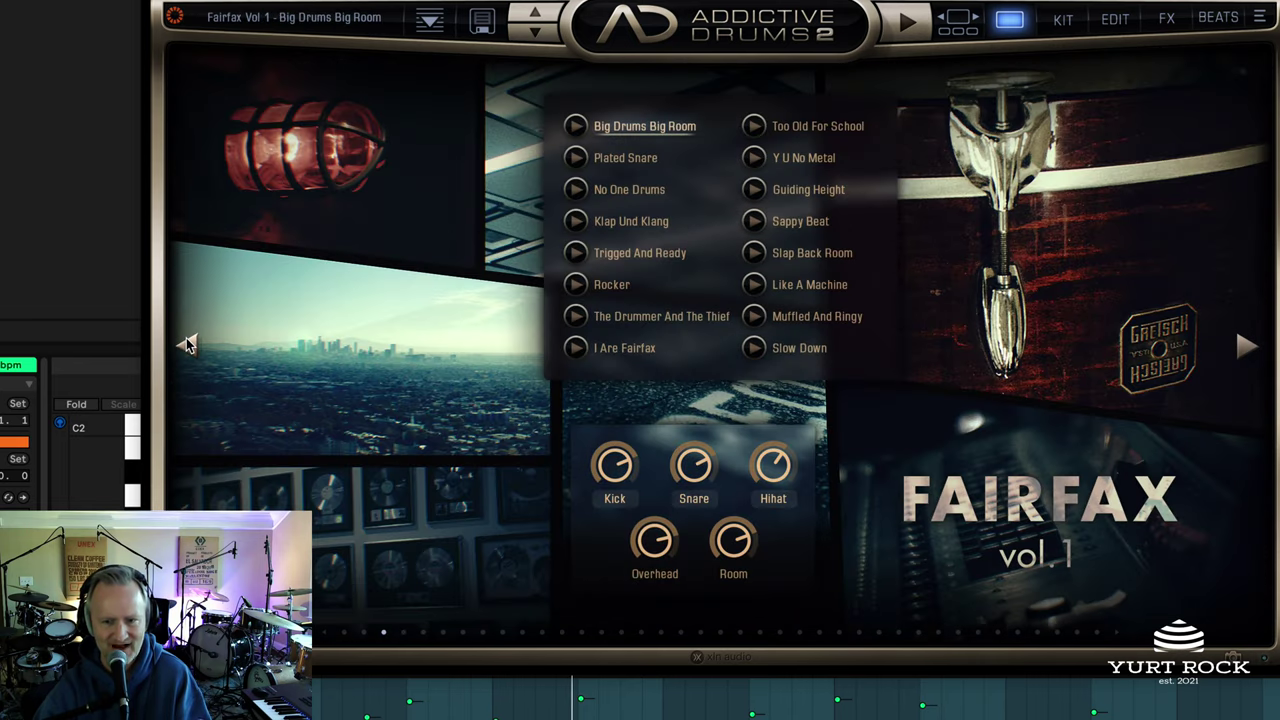
{"action": "left_click", "coordinate": [1250, 347]}
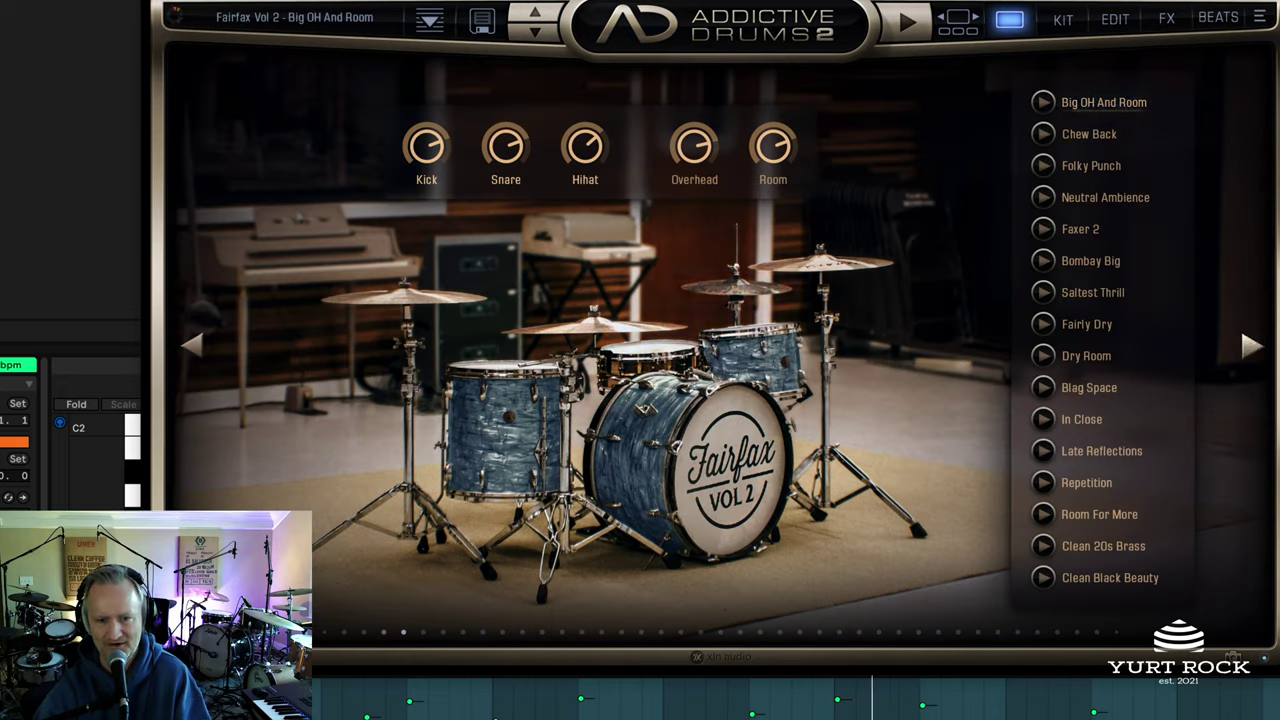
{"action": "left_click", "coordinate": [1250, 347]}
{"action": "left_click", "coordinate": [1250, 347]}
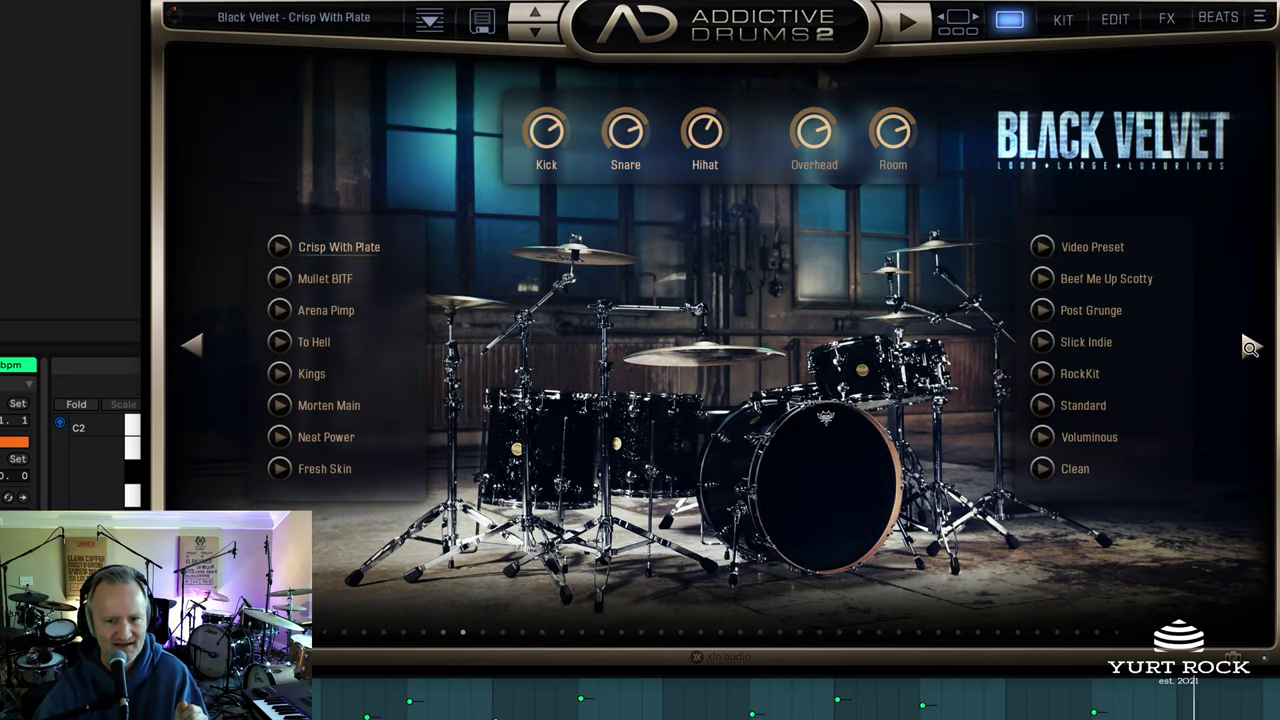
{"action": "left_click", "coordinate": [1250, 347]}
{"action": "left_click", "coordinate": [1250, 347]}
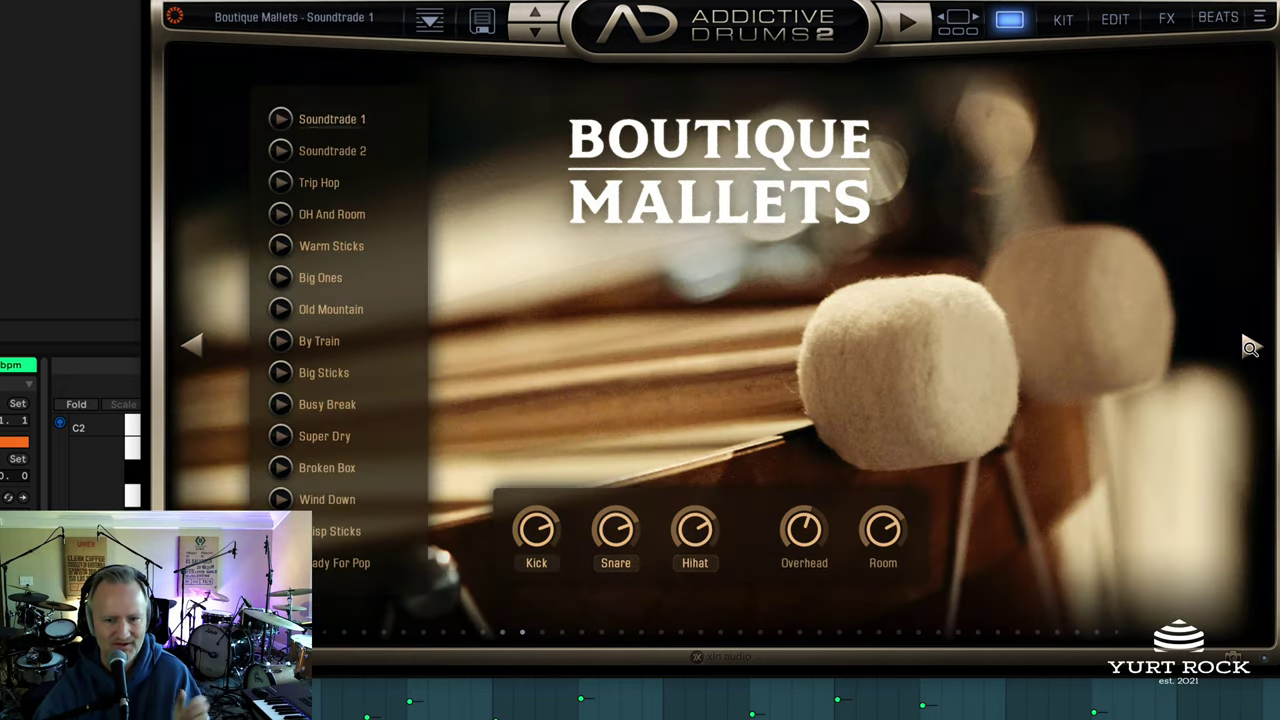
{"action": "left_click", "coordinate": [1250, 347]}
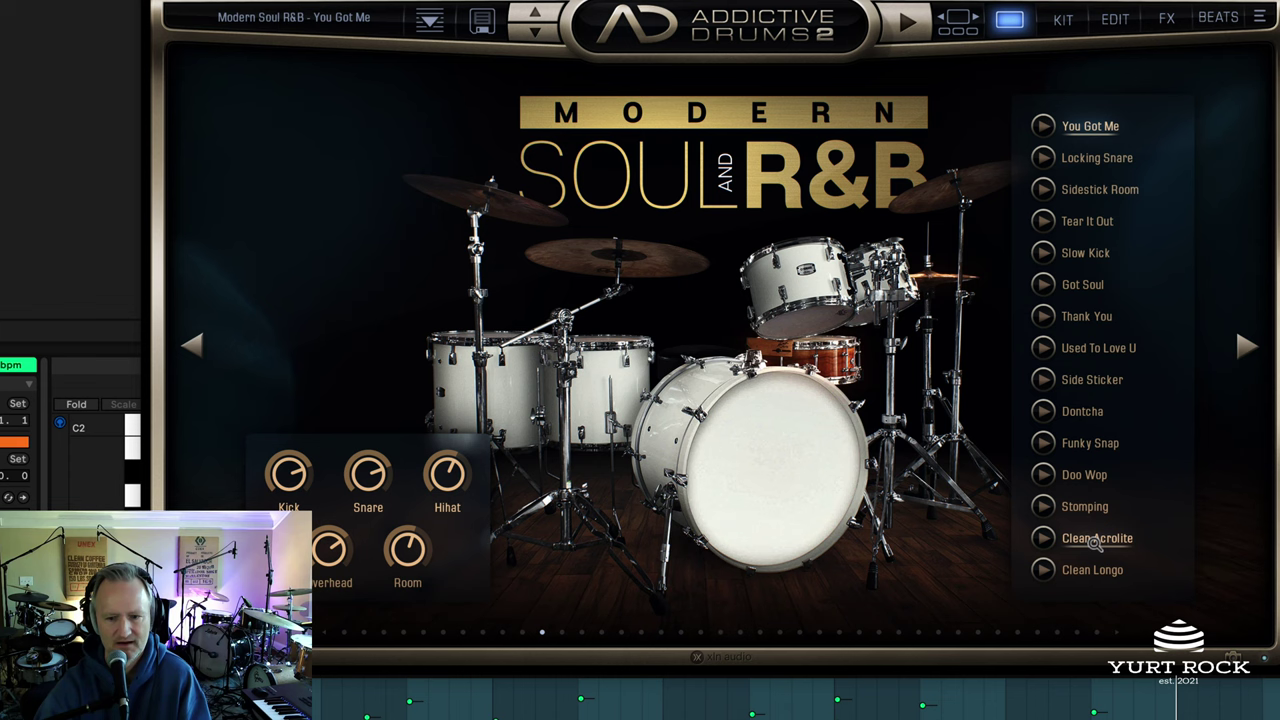
{"action": "left_click", "coordinate": [1089, 541]}
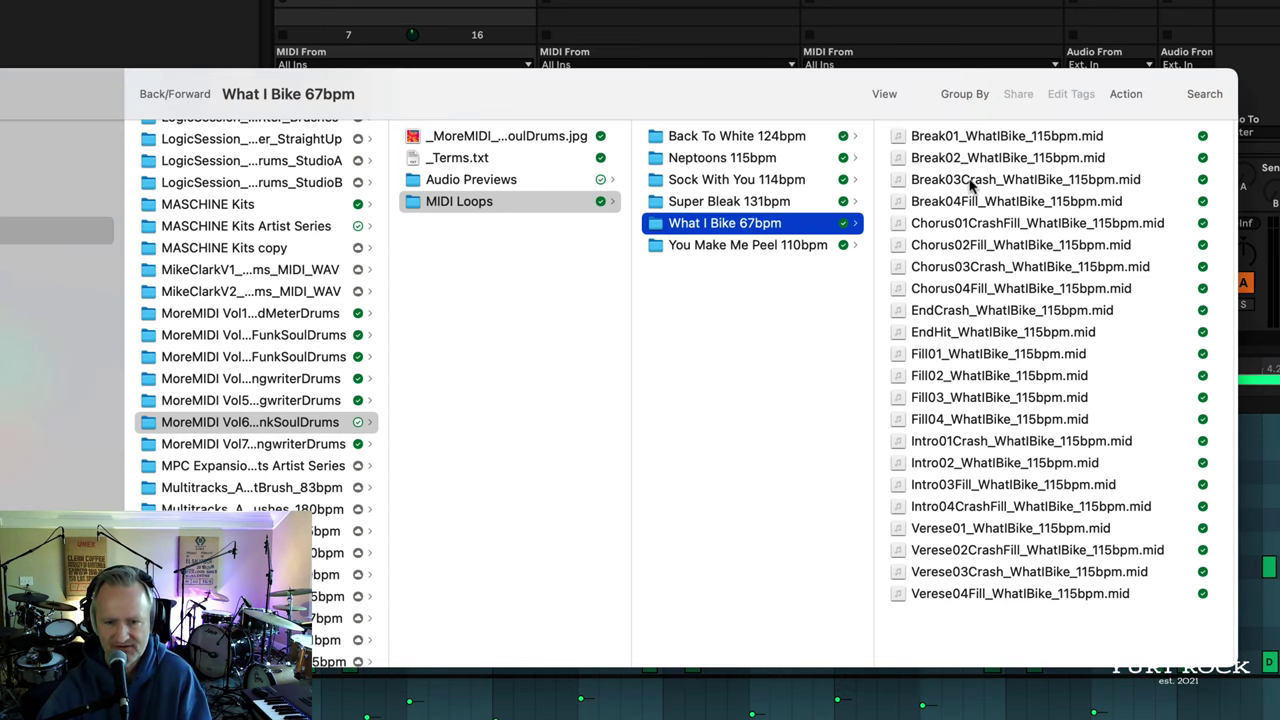
Browse the You Make Me Peel and Super Bleak loop folders, ending on What I Bike 67bpm.
{"action": "left_click", "coordinate": [790, 248]}
{"action": "left_click", "coordinate": [820, 201]}
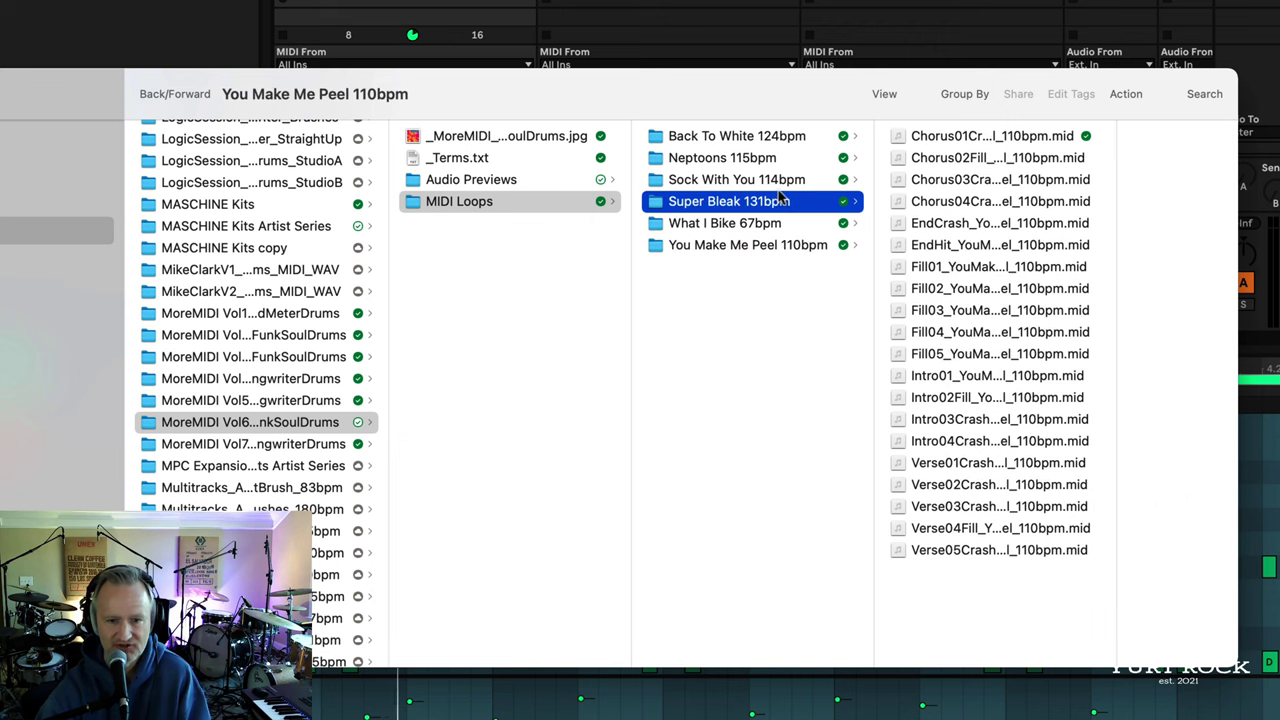
{"action": "left_click", "coordinate": [757, 225]}
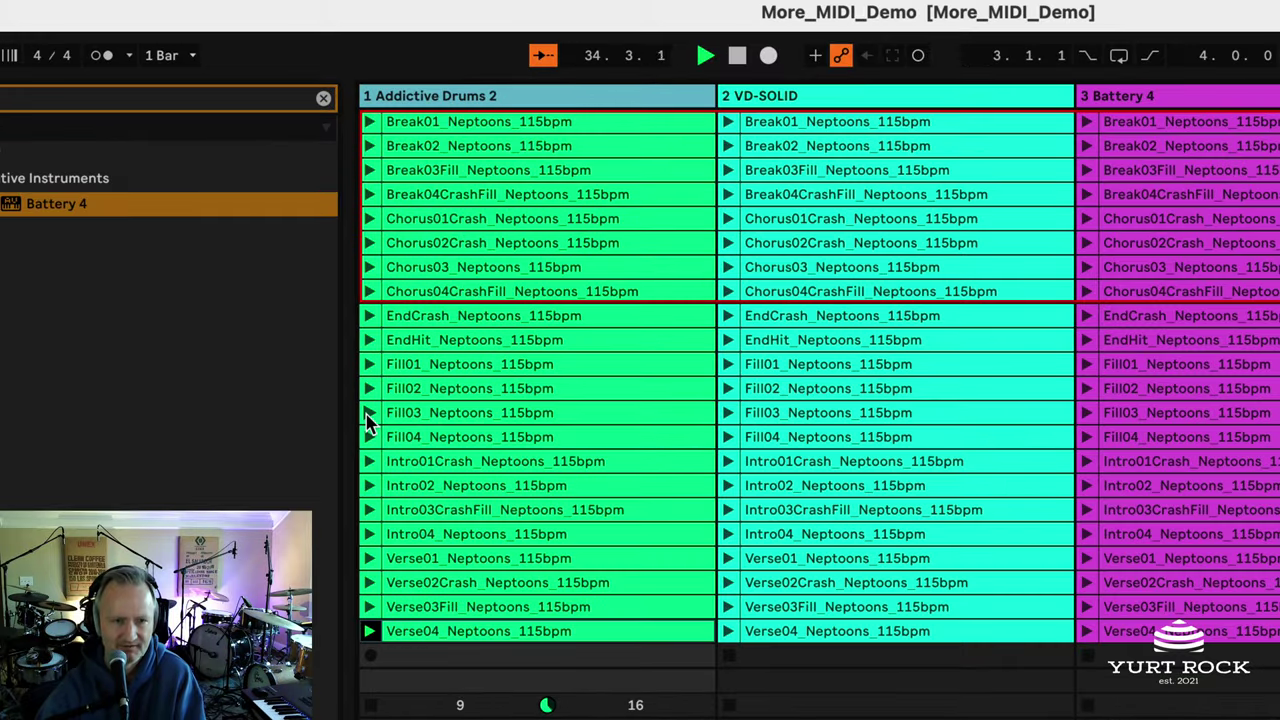
Launch the Fill03_Neptoons_115bpm clip on the Addictive Drums 2 track.
{"action": "left_click", "coordinate": [368, 413]}
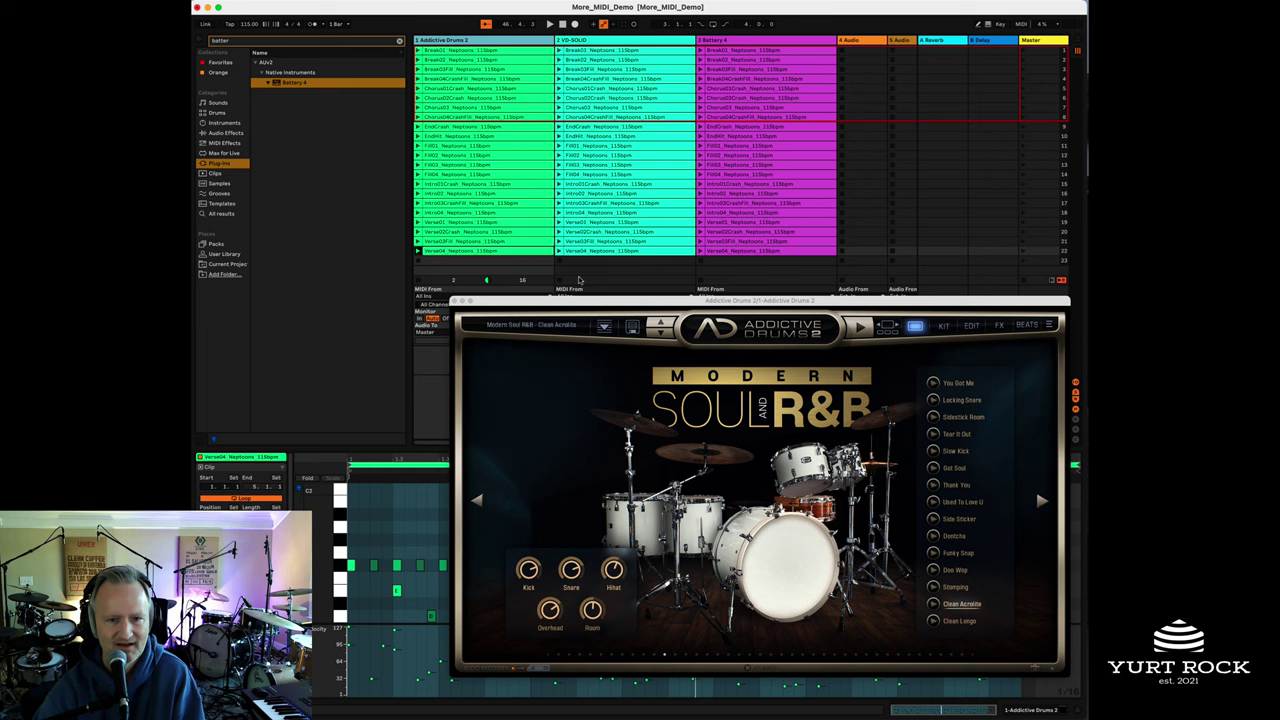
Close Addictive Drums 2 and bring up the VD-SOLID track's Virtual Drummer SOLID window.
{"action": "left_click", "coordinate": [627, 42]}
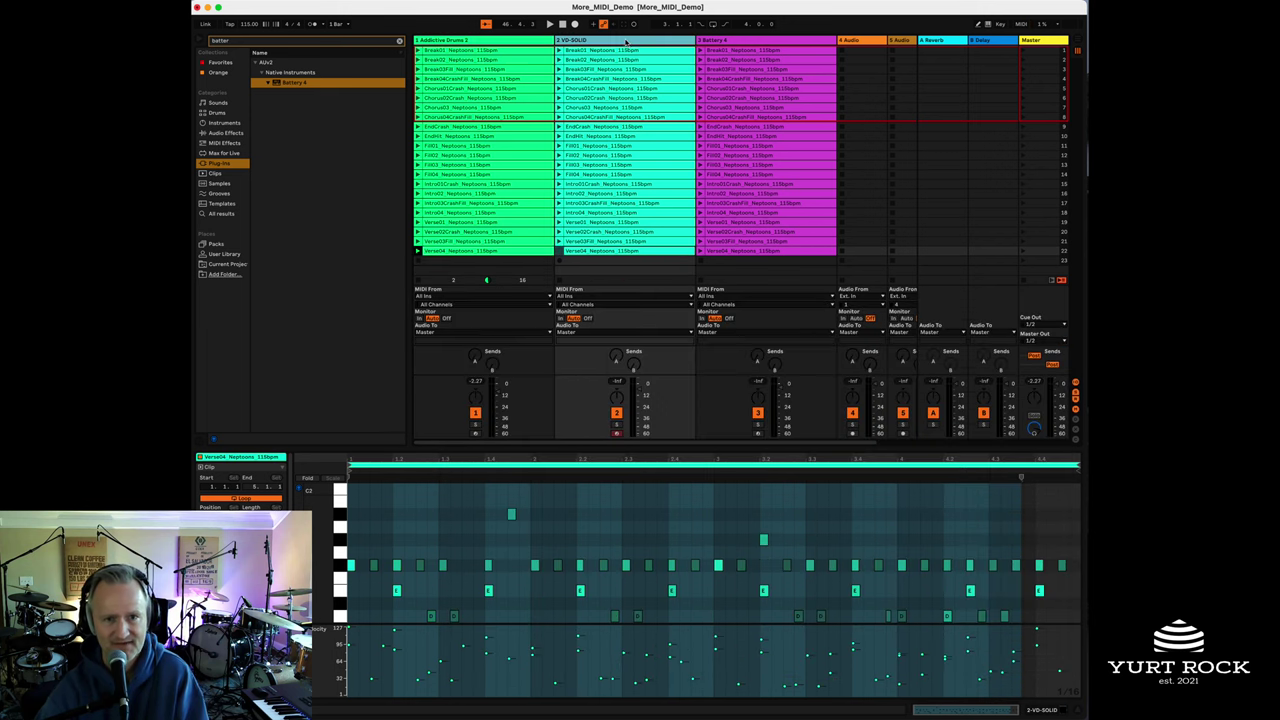
{"action": "left_click", "coordinate": [449, 41]}
{"action": "left_click", "coordinate": [625, 44]}
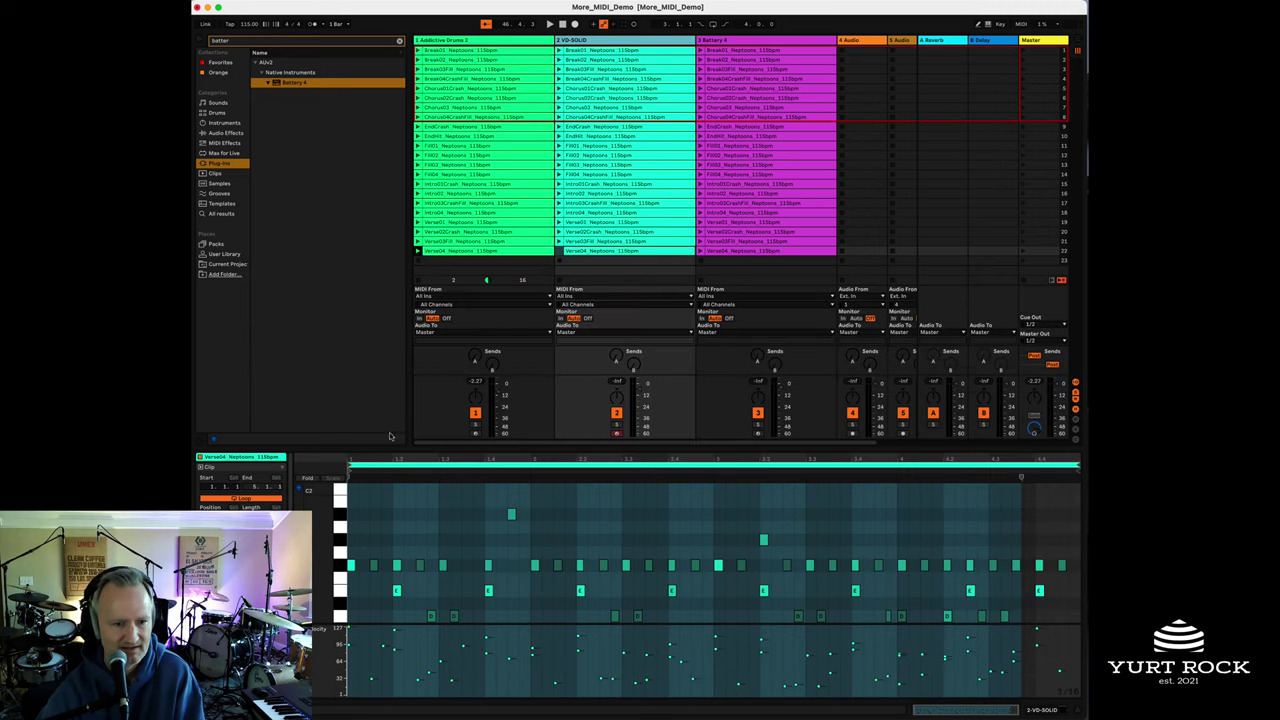
{"action": "left_click", "coordinate": [606, 44]}
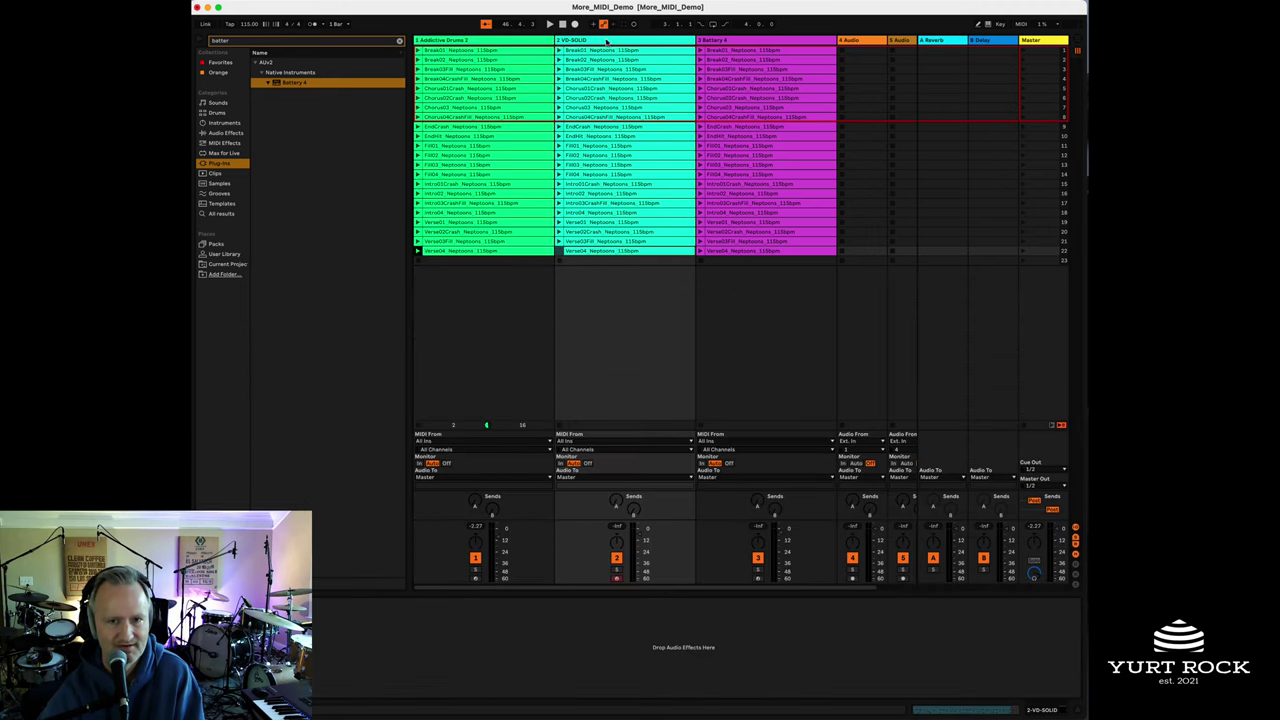
{"action": "key", "text": "ctrl+alt+p"}
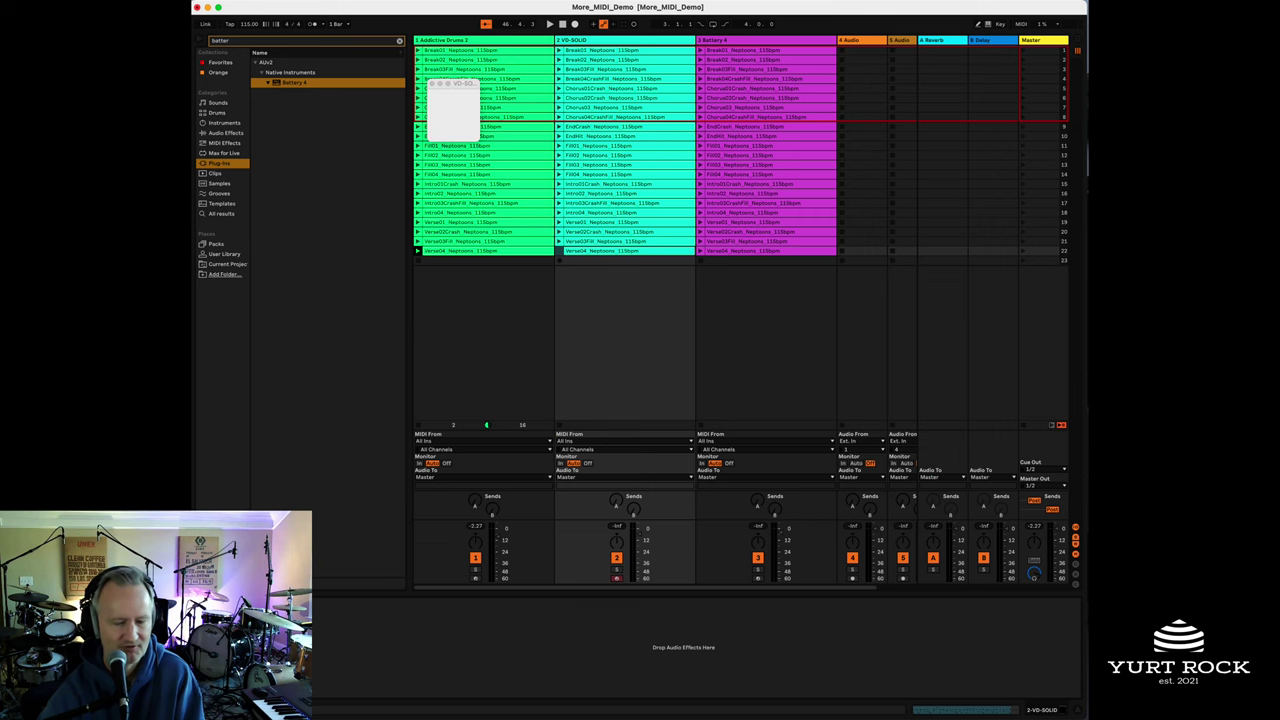
{"action": "left_click", "coordinate": [430, 84]}
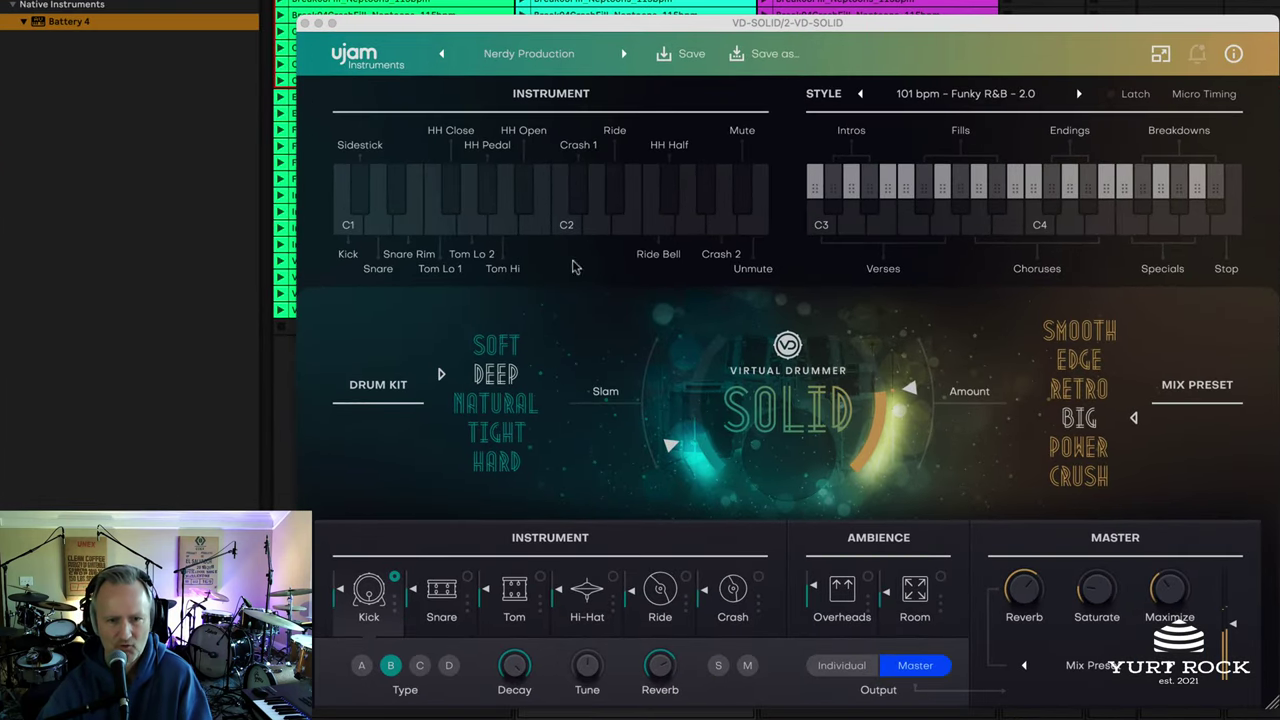
Try the NATURAL and HARD kits, keep TIGHT, set master reverb to 0 %, and close the plugin.
{"action": "left_click", "coordinate": [497, 405]}
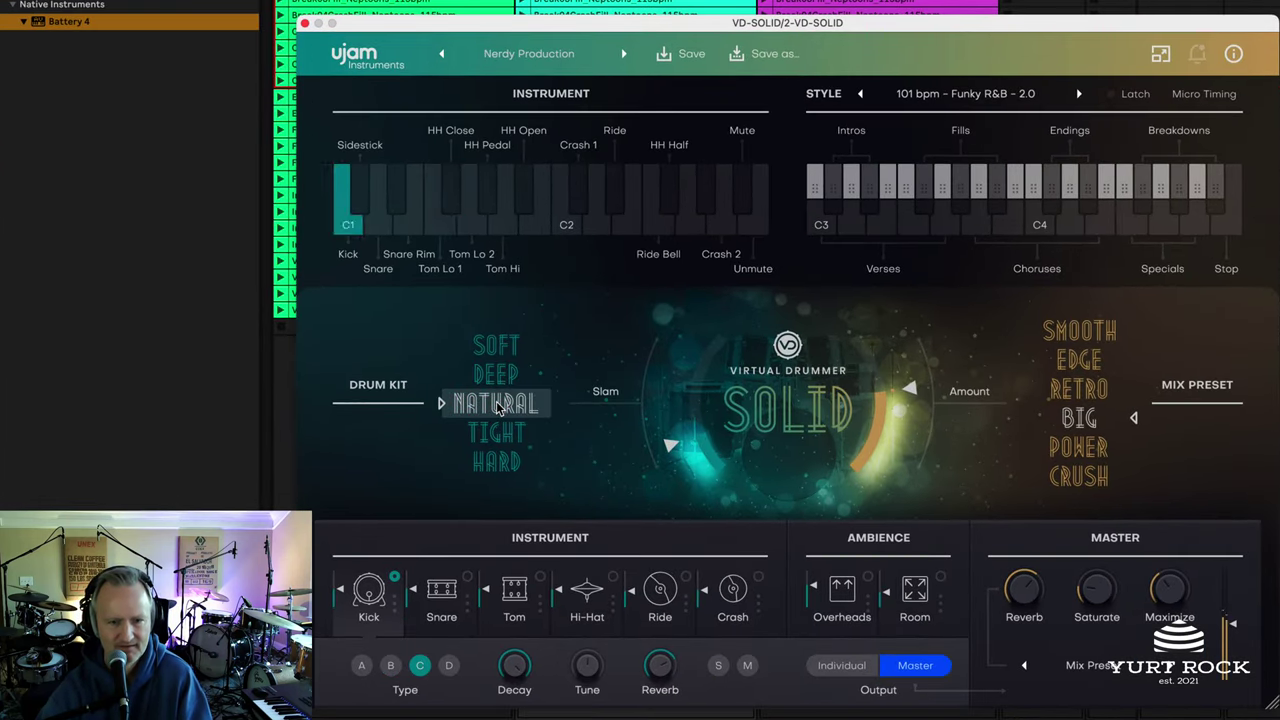
{"action": "left_click", "coordinate": [502, 437]}
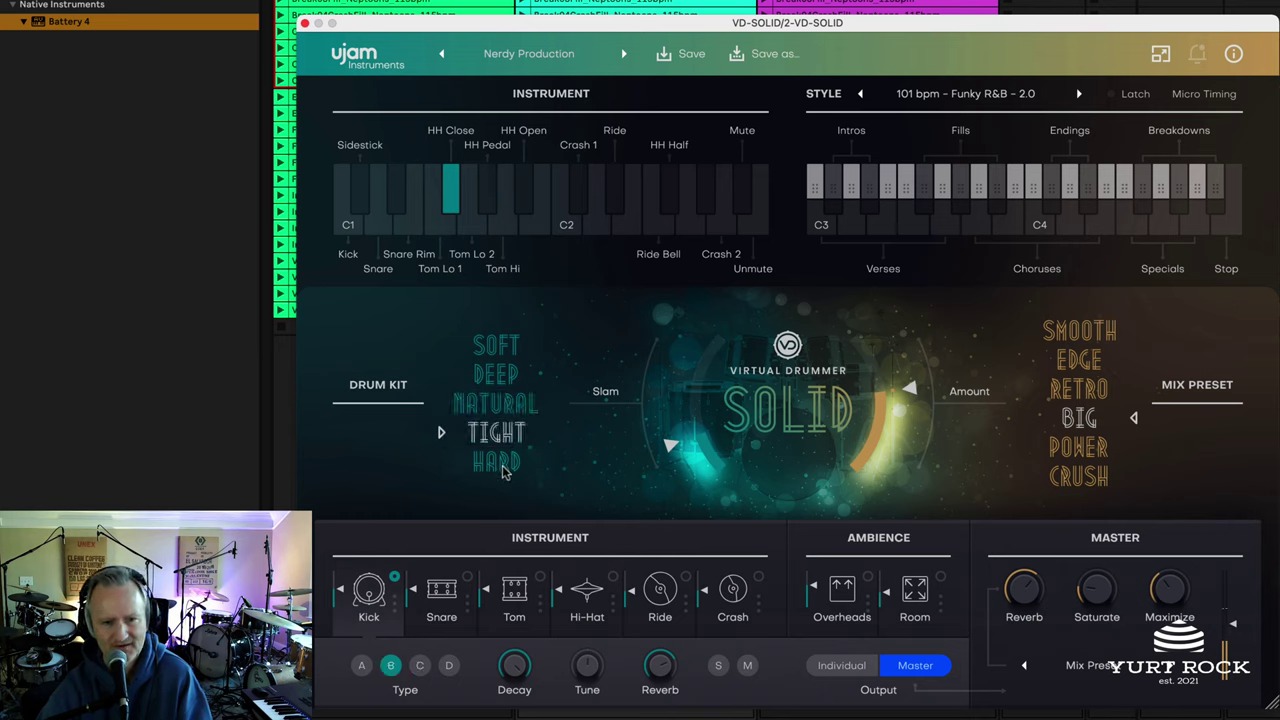
{"action": "left_click", "coordinate": [502, 465]}
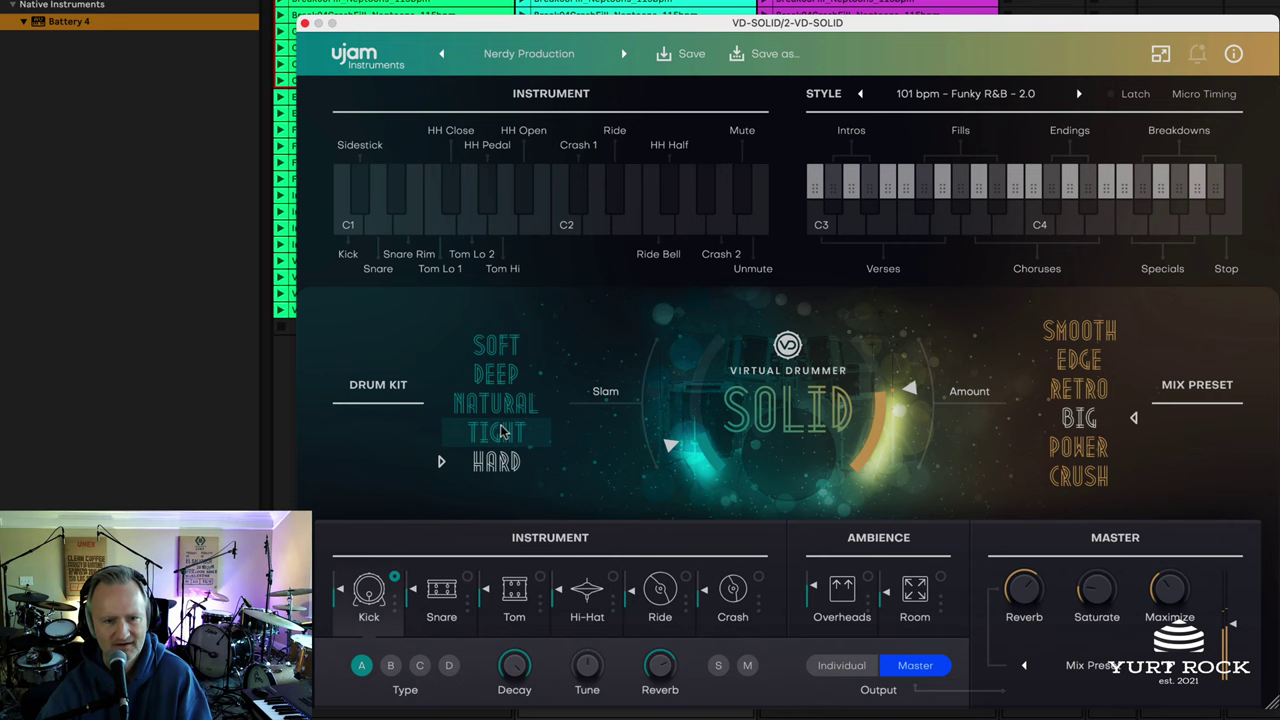
{"action": "left_click", "coordinate": [502, 432]}
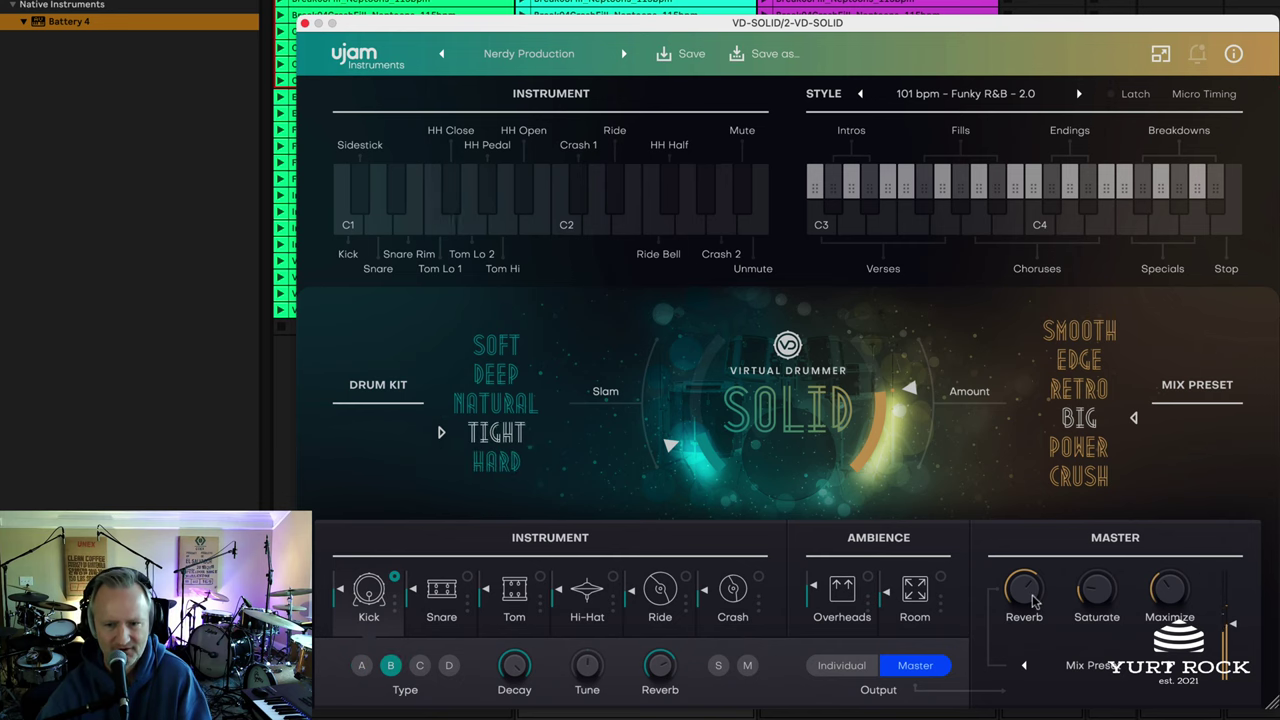
{"action": "scroll", "coordinate": [1034, 600], "scroll_direction": "down", "scroll_amount": 5}
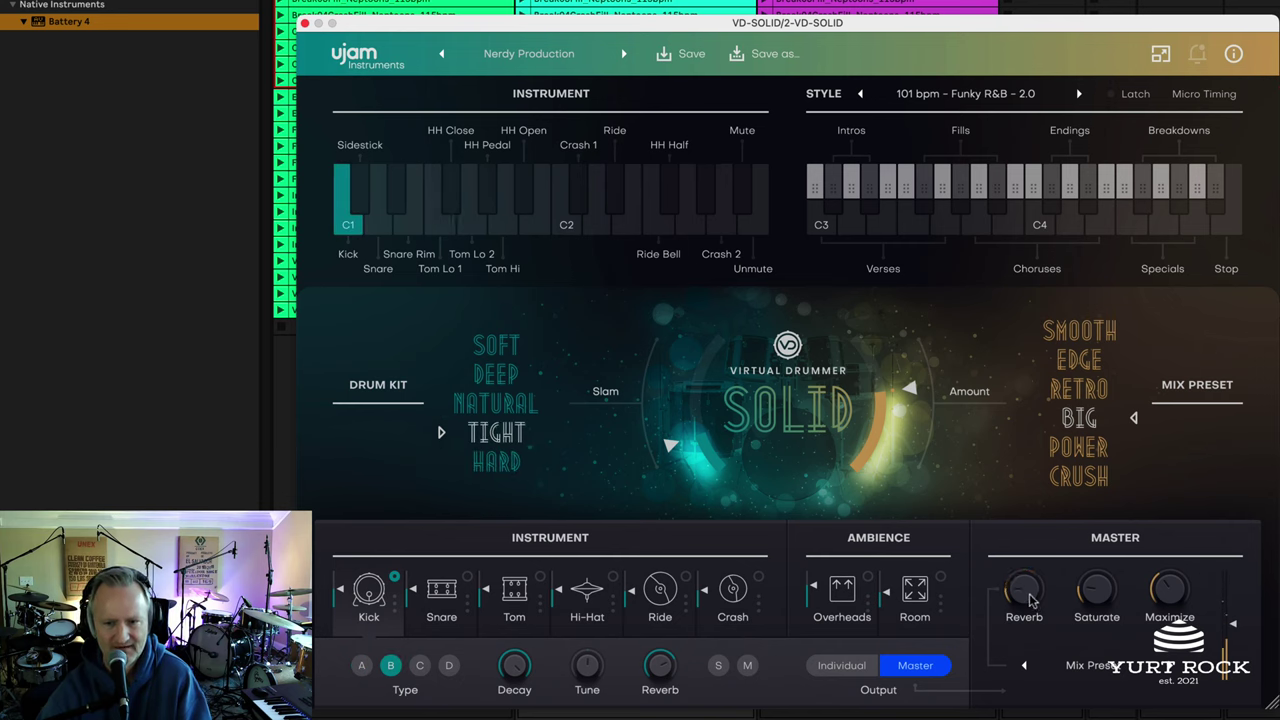
{"action": "scroll", "coordinate": [1032, 600], "scroll_direction": "down", "scroll_amount": 2}
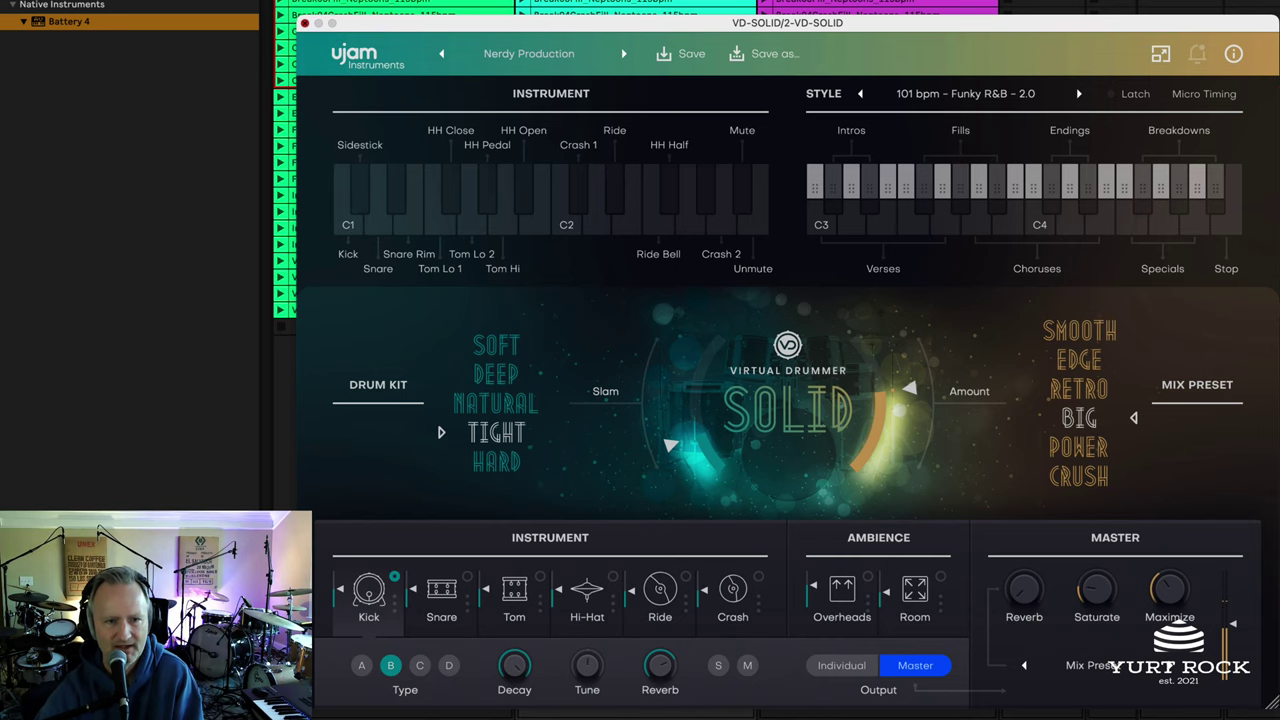
{"action": "left_click", "coordinate": [304, 23]}
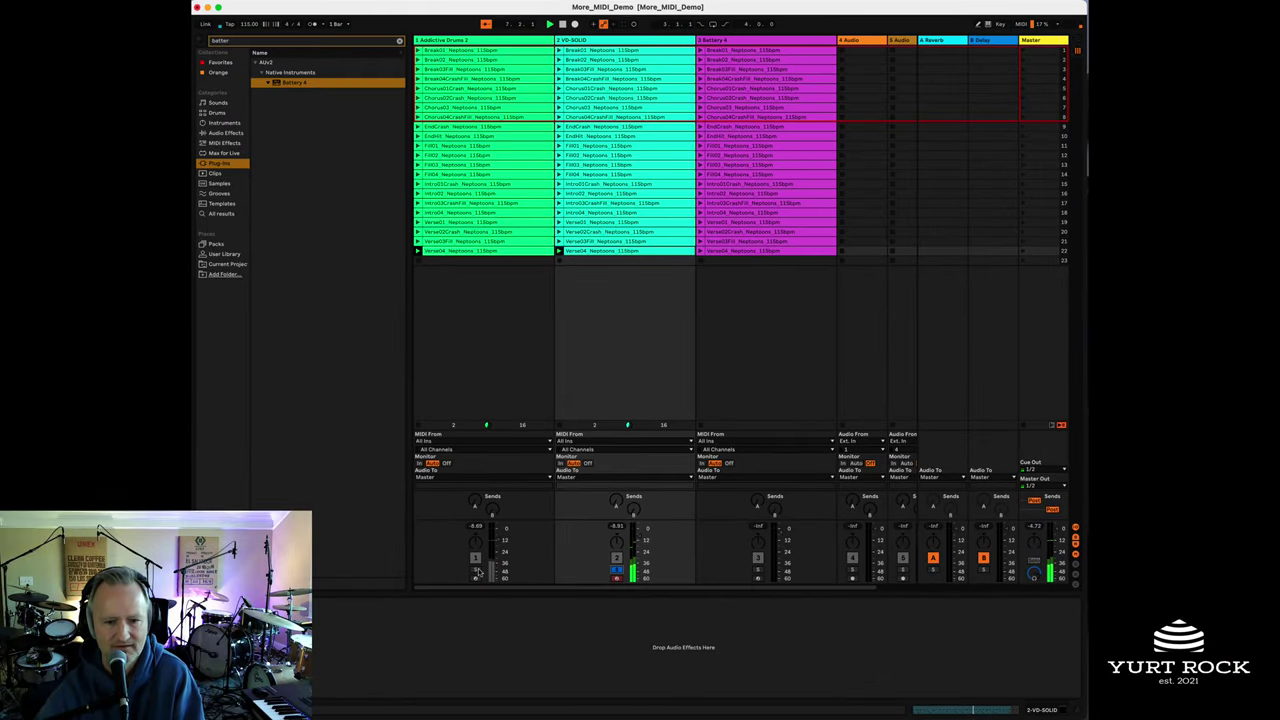
Unsolo VD-SOLID, then select and solo the Battery 4 track.
{"action": "left_click", "coordinate": [617, 571]}
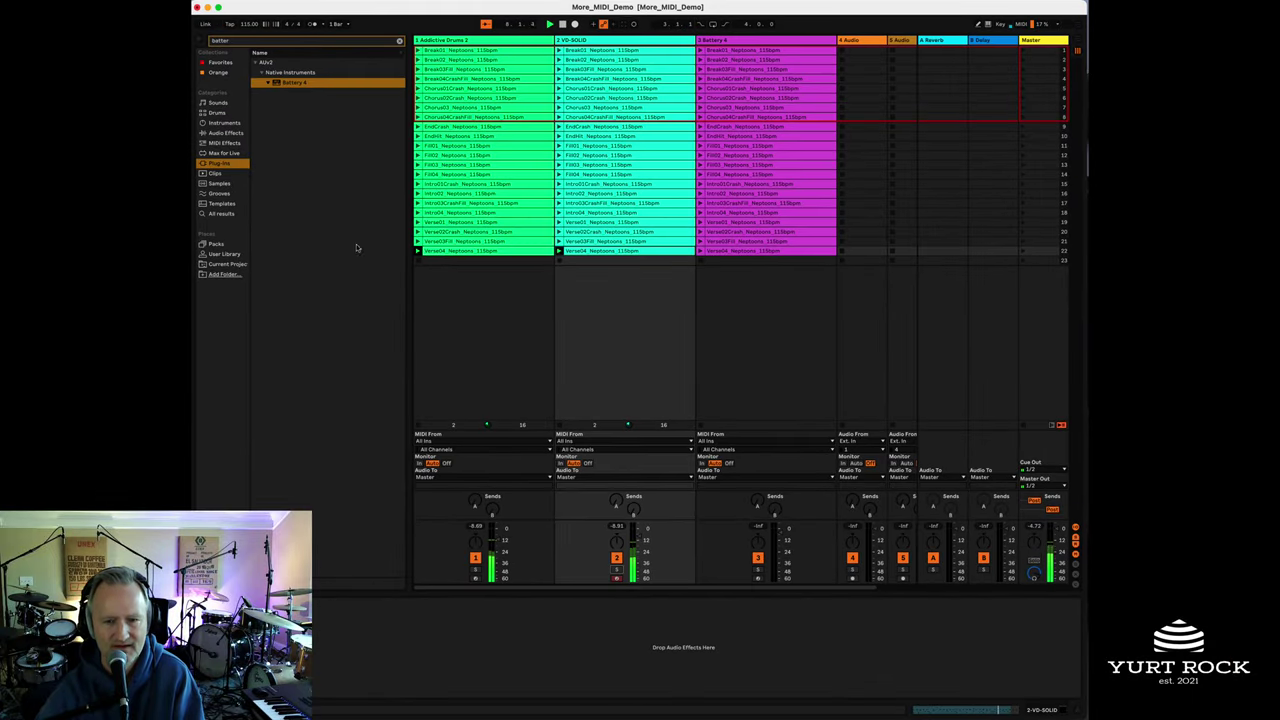
{"action": "left_click", "coordinate": [717, 40]}
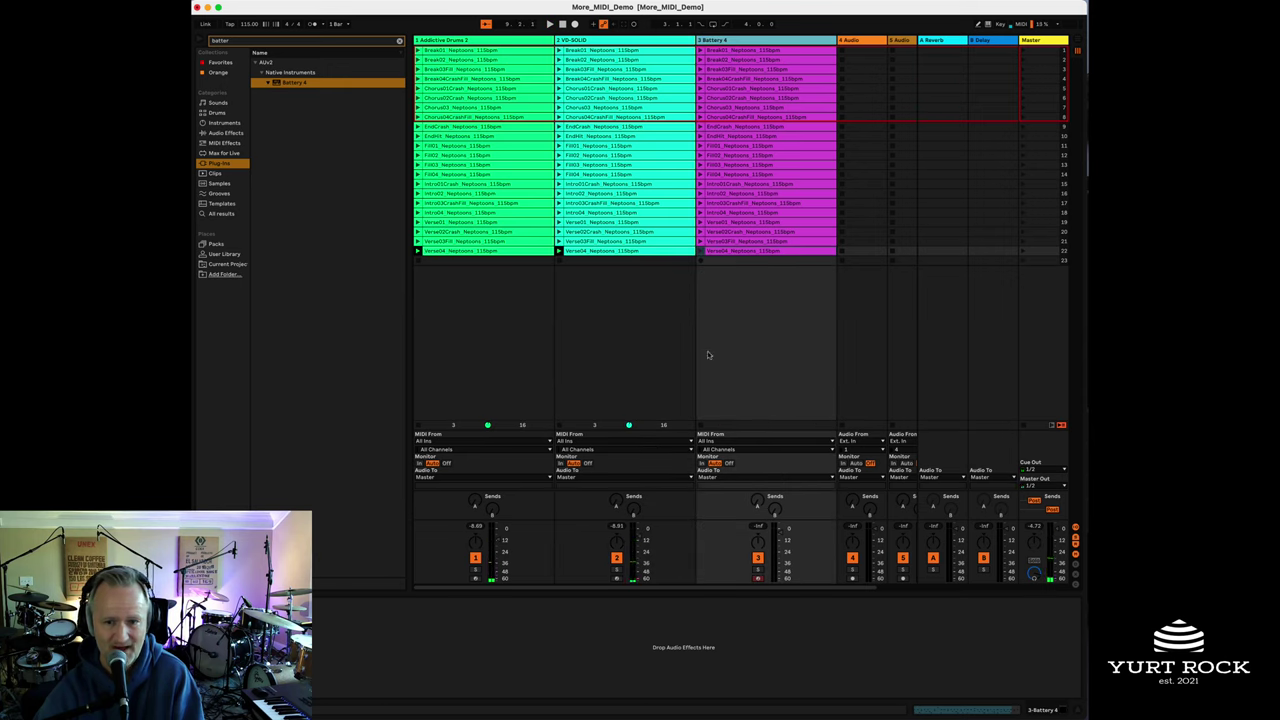
{"action": "left_click", "coordinate": [757, 575]}
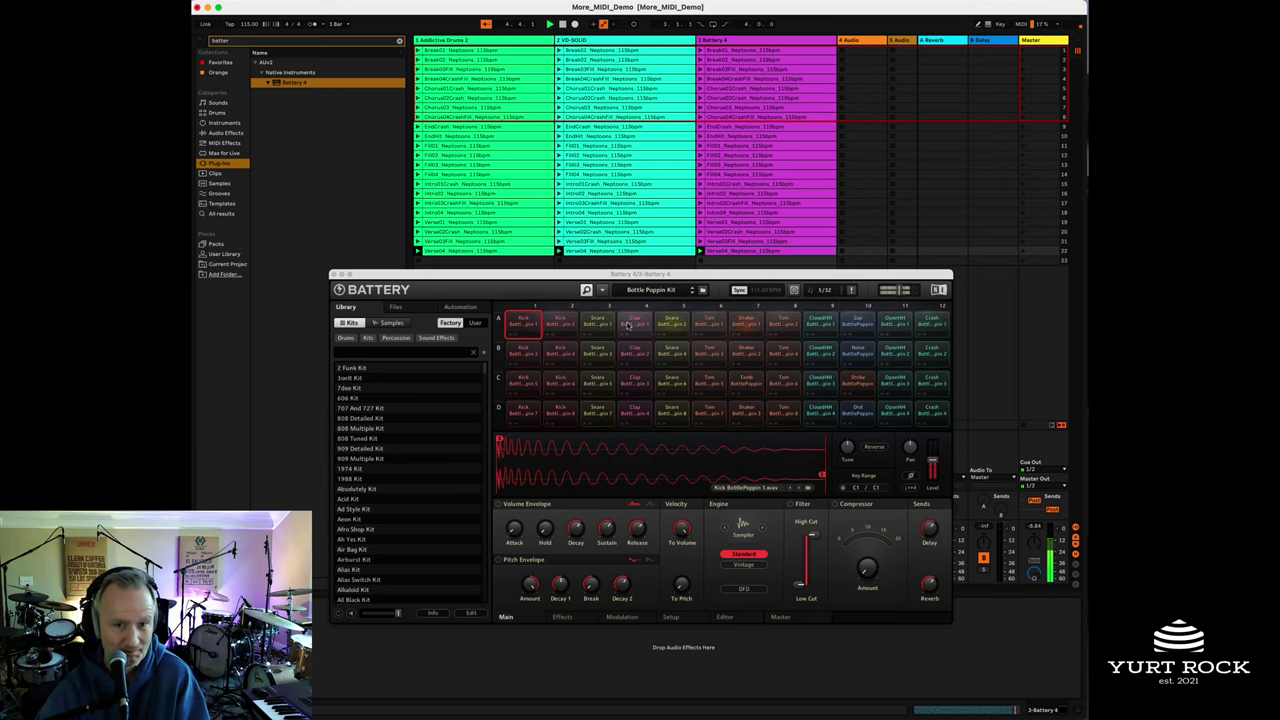
Move the Battery window aside, unsolo the Battery 4 track, and close the Battery window.
{"action": "mouse_move", "coordinate": [589, 275]}
{"action": "left_mouse_down"}
{"action": "mouse_move", "coordinate": [854, 325]}
{"action": "mouse_move", "coordinate": [961, 520]}
{"action": "left_mouse_up"}
{"action": "left_click_drag", "start_coordinate": [760, 513], "coordinate": [965, 464]}
{"action": "left_click", "coordinate": [760, 571]}
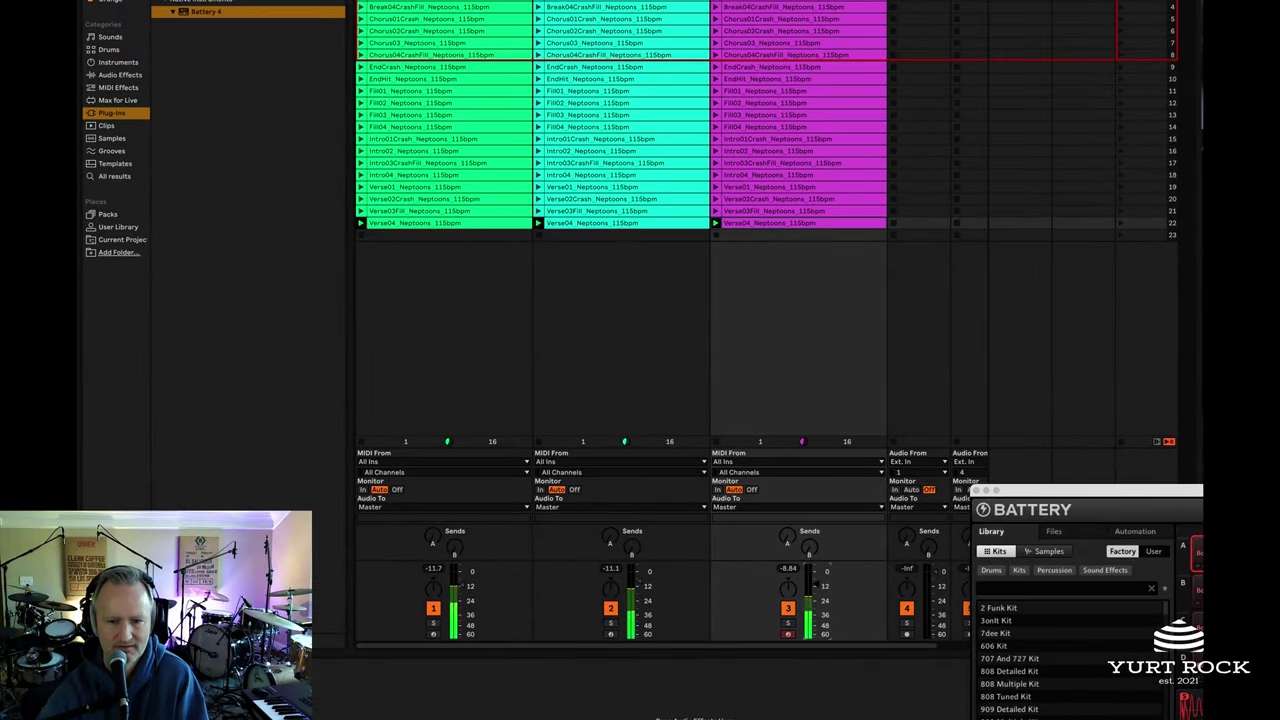
{"action": "double_click", "coordinate": [1092, 490]}
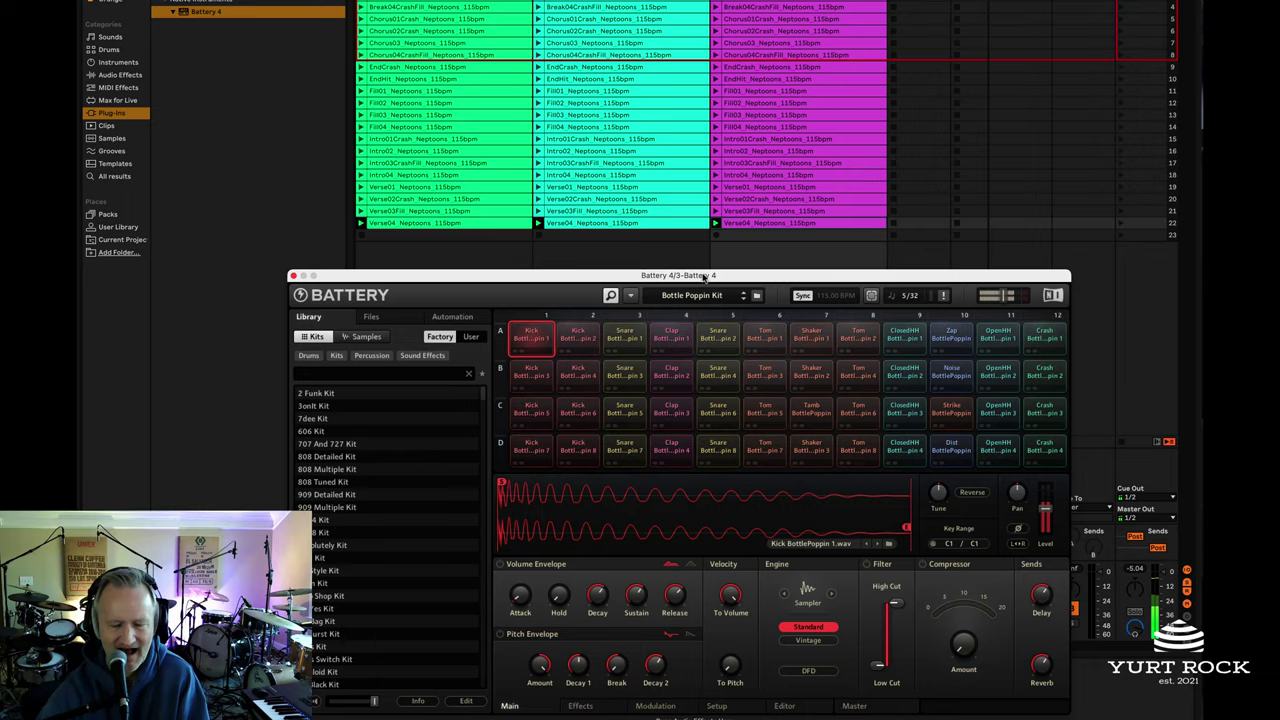
{"action": "left_click_drag", "start_coordinate": [705, 276], "coordinate": [1197, 347]}
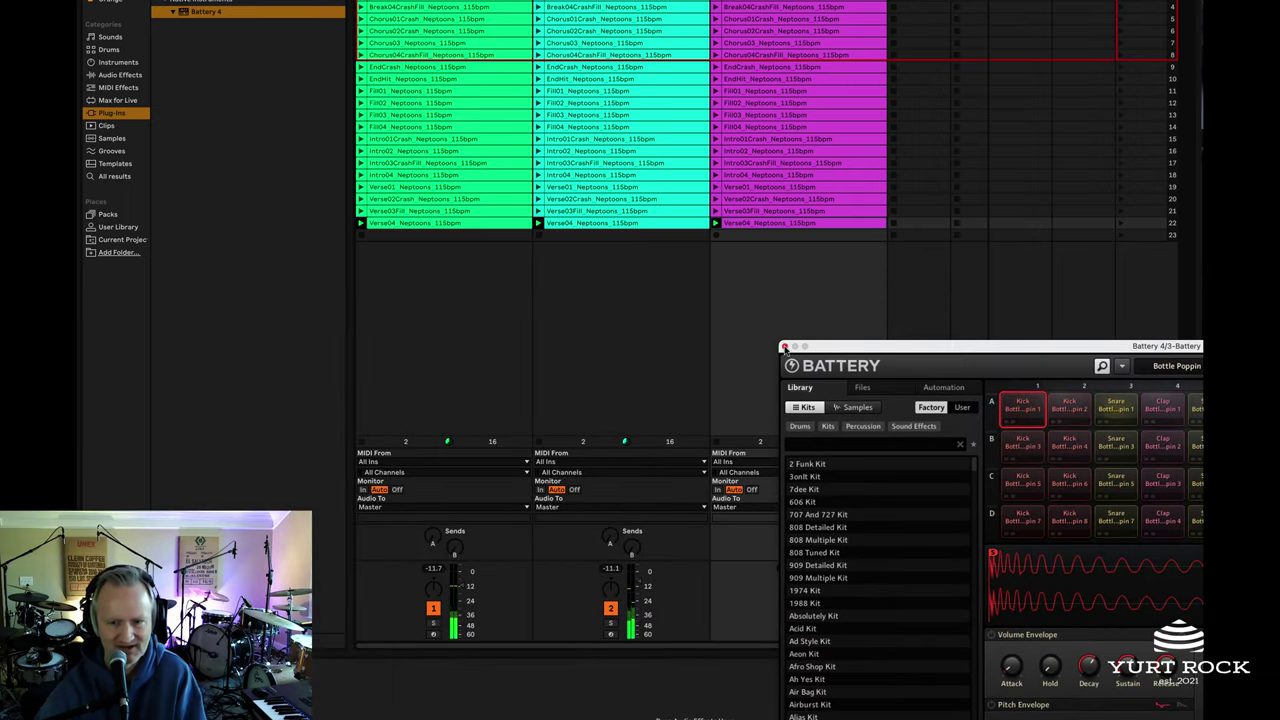
{"action": "left_click", "coordinate": [784, 347]}
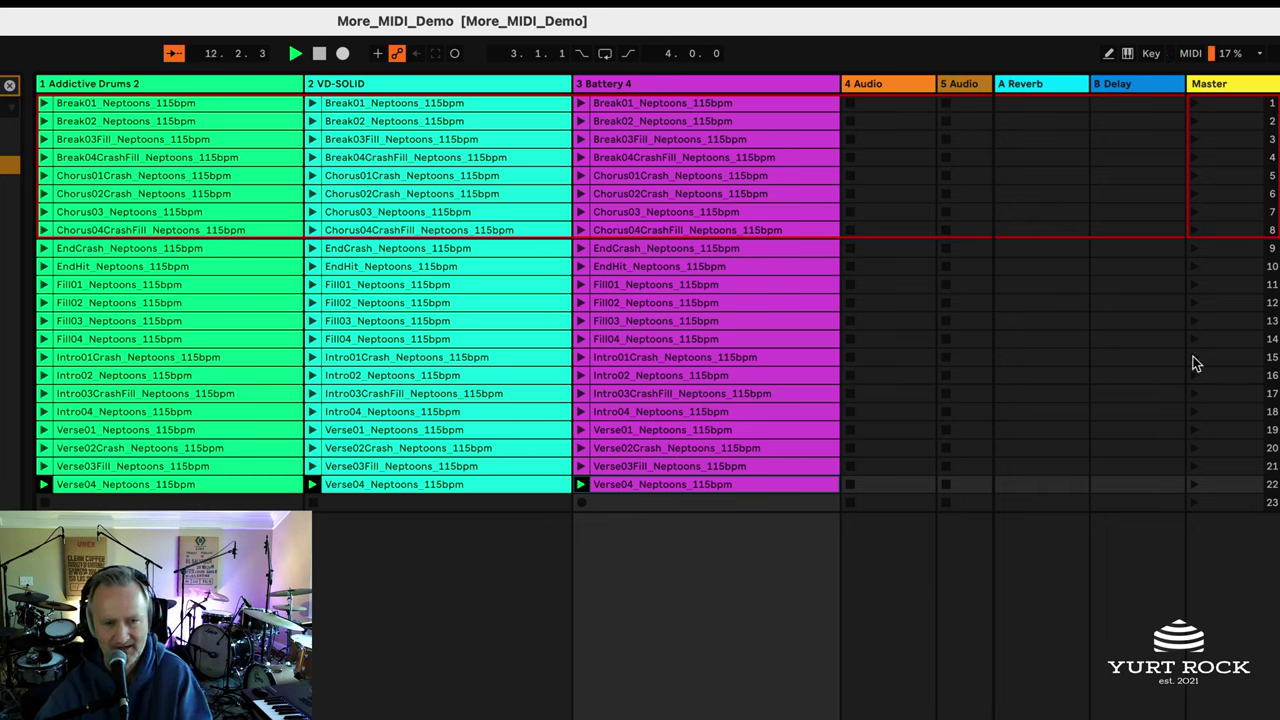
Launch the Intro01Crash, Fill03, Chorus03 and Verse02Crash scenes in turn across all drum tracks.
{"action": "left_click", "coordinate": [1193, 357]}
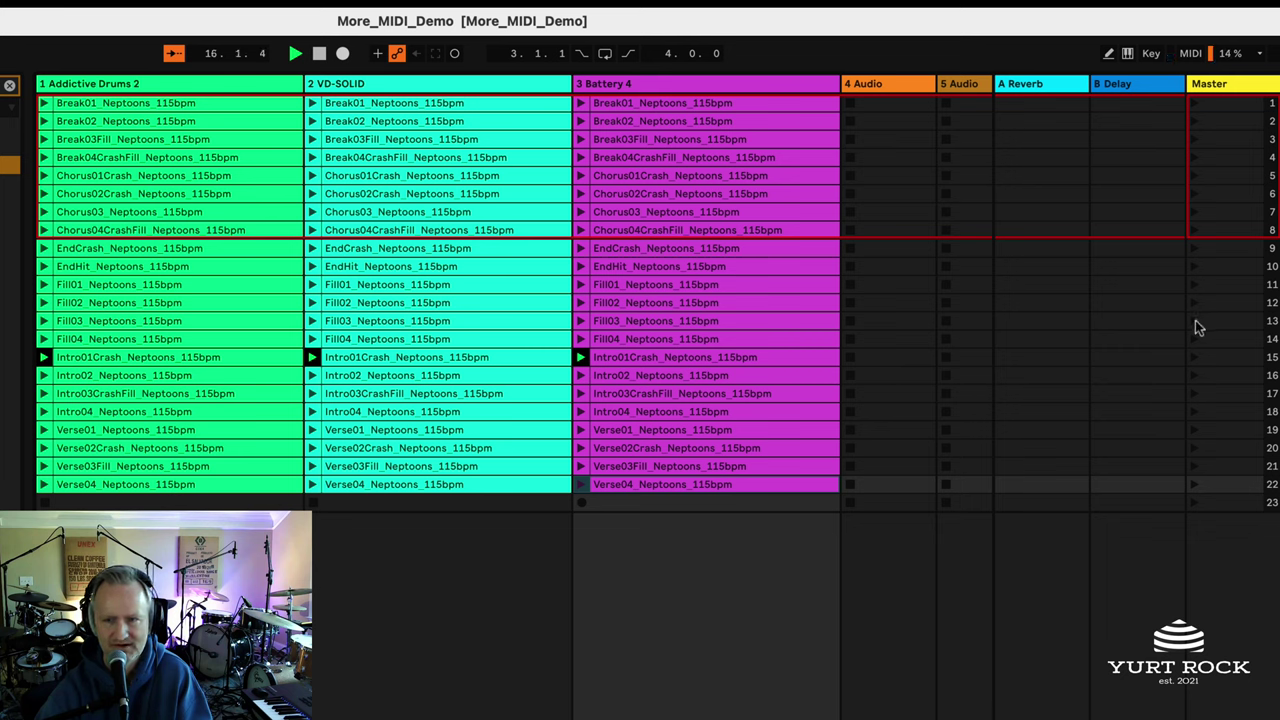
{"action": "left_click", "coordinate": [1192, 321]}
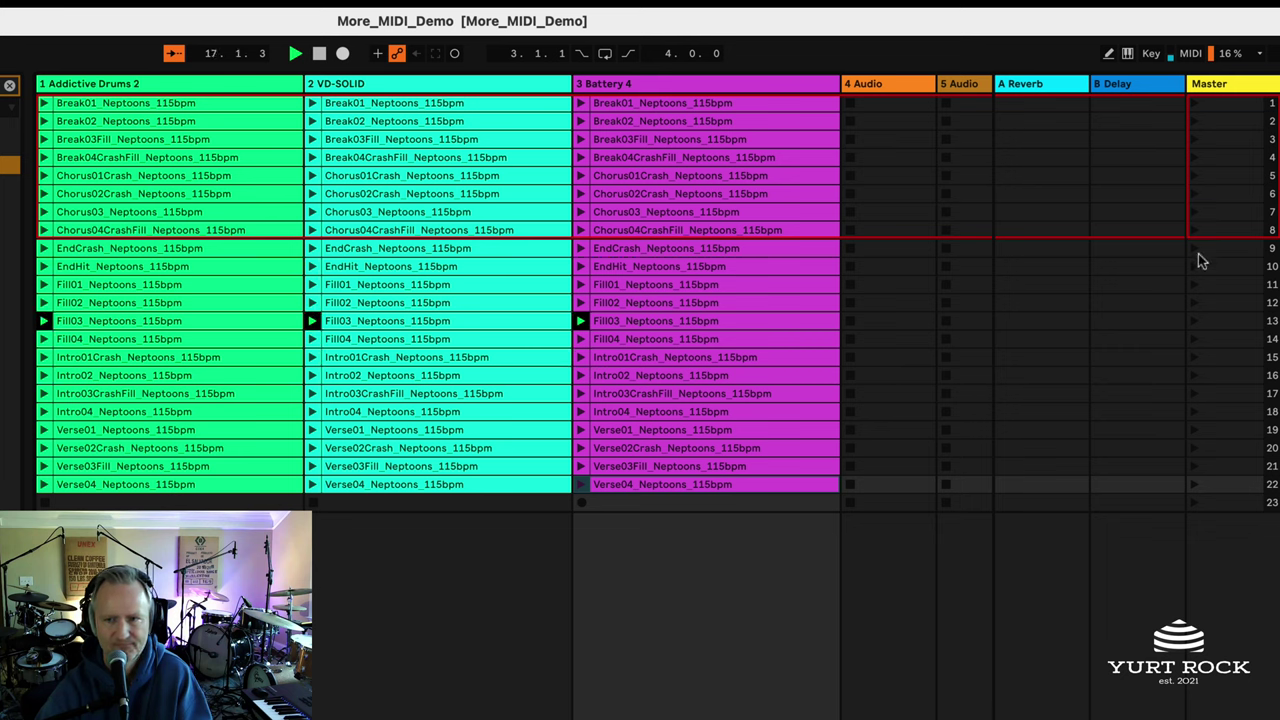
{"action": "left_click", "coordinate": [1194, 213]}
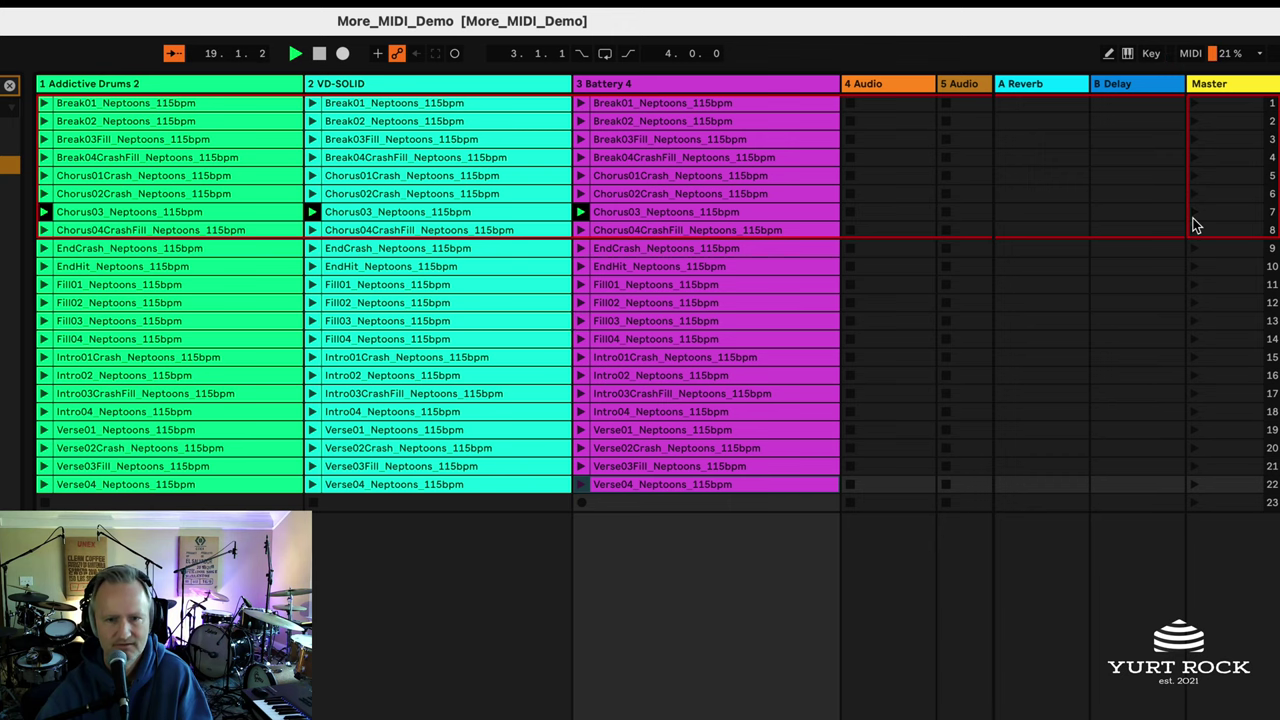
{"action": "left_click", "coordinate": [1197, 486]}
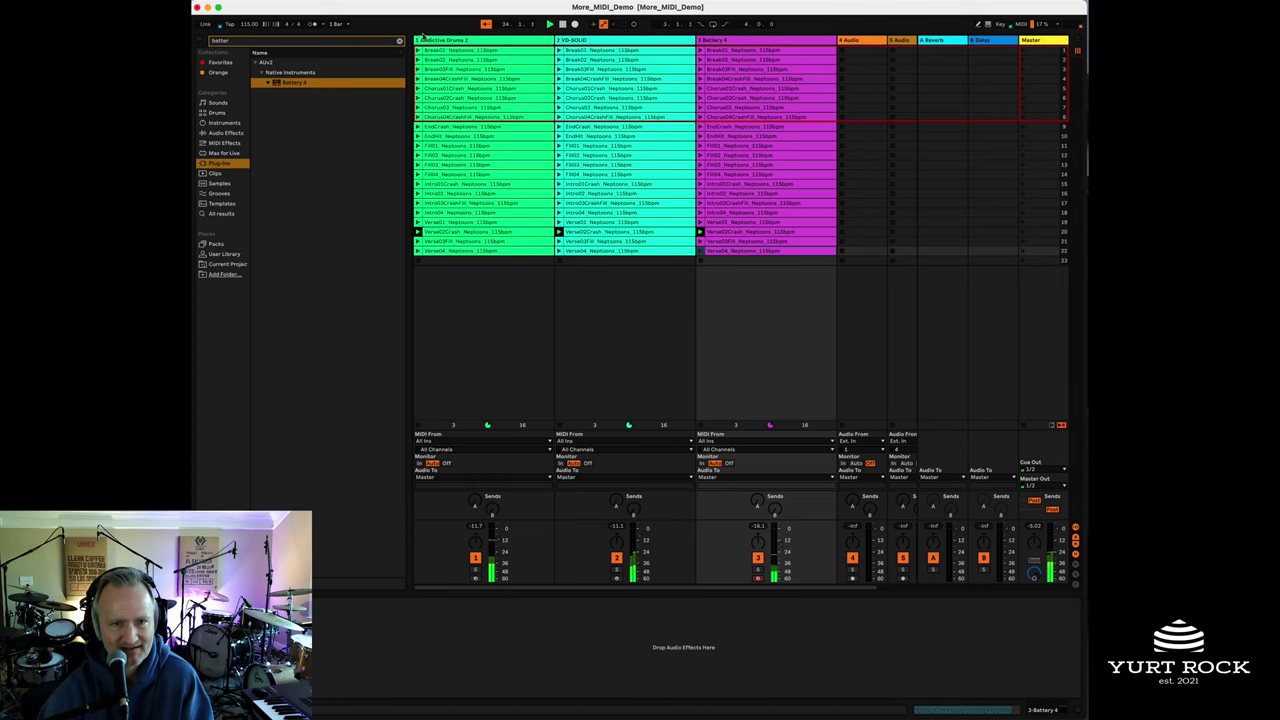
Reopen the Addictive Drums 2 window on the Modern Soul R&B – Clean Acrolite kit.
{"action": "left_click", "coordinate": [424, 38]}
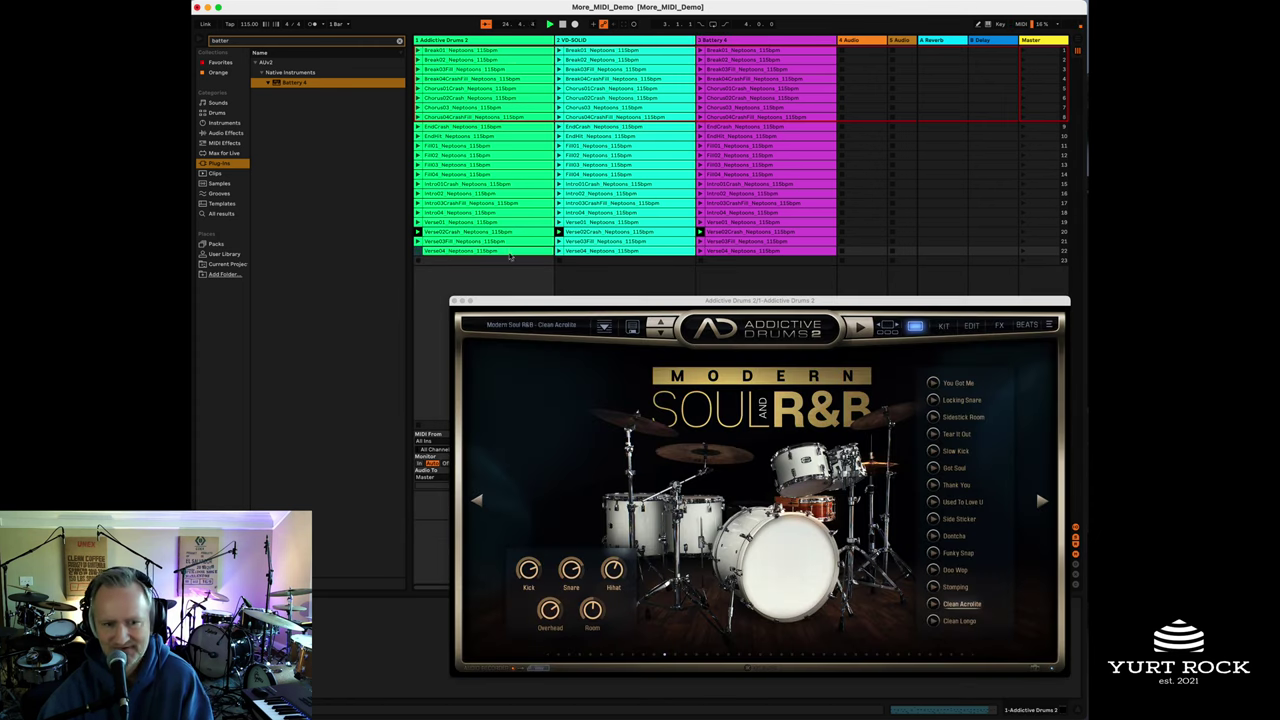